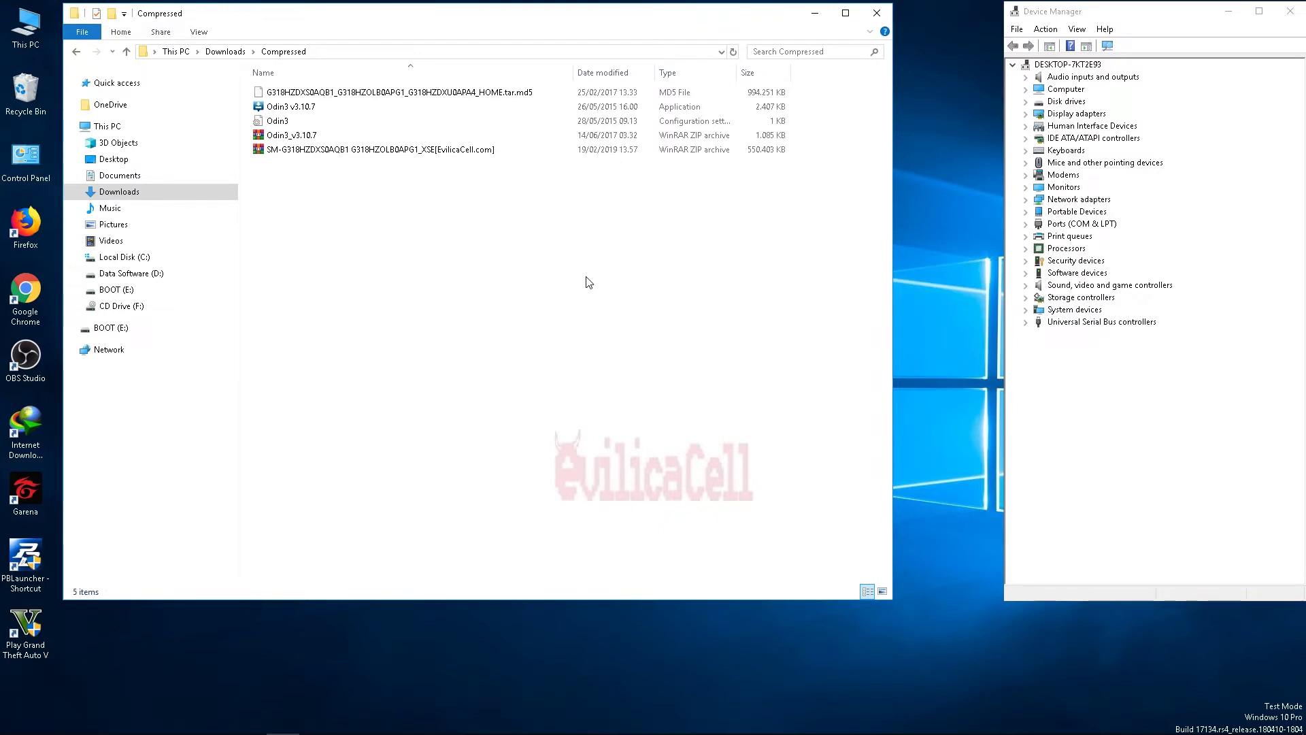
Step: Locate the SM-G318HZ firmware archive and the Odin3_v3.10.7 archive in the Compressed folder
left_click_drag(617, 18, 616, 17)
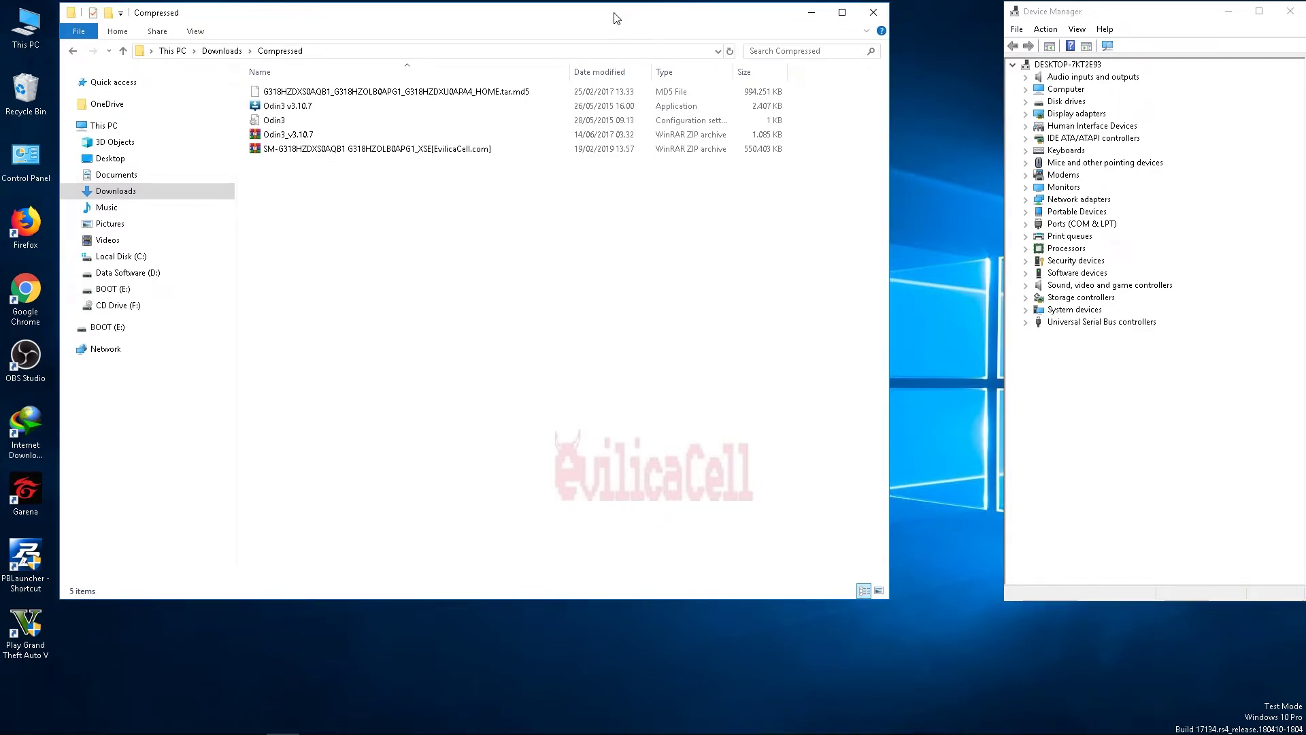
left_click(436, 153)
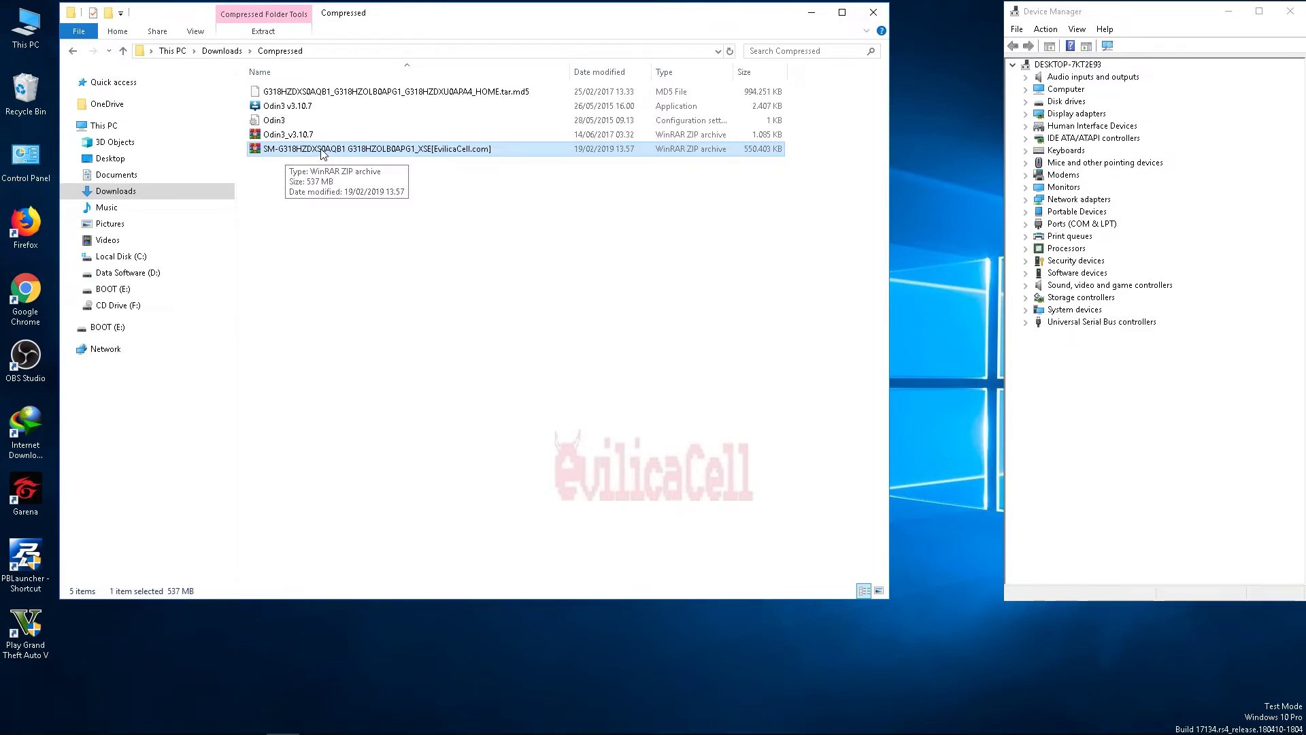
left_click(281, 219)
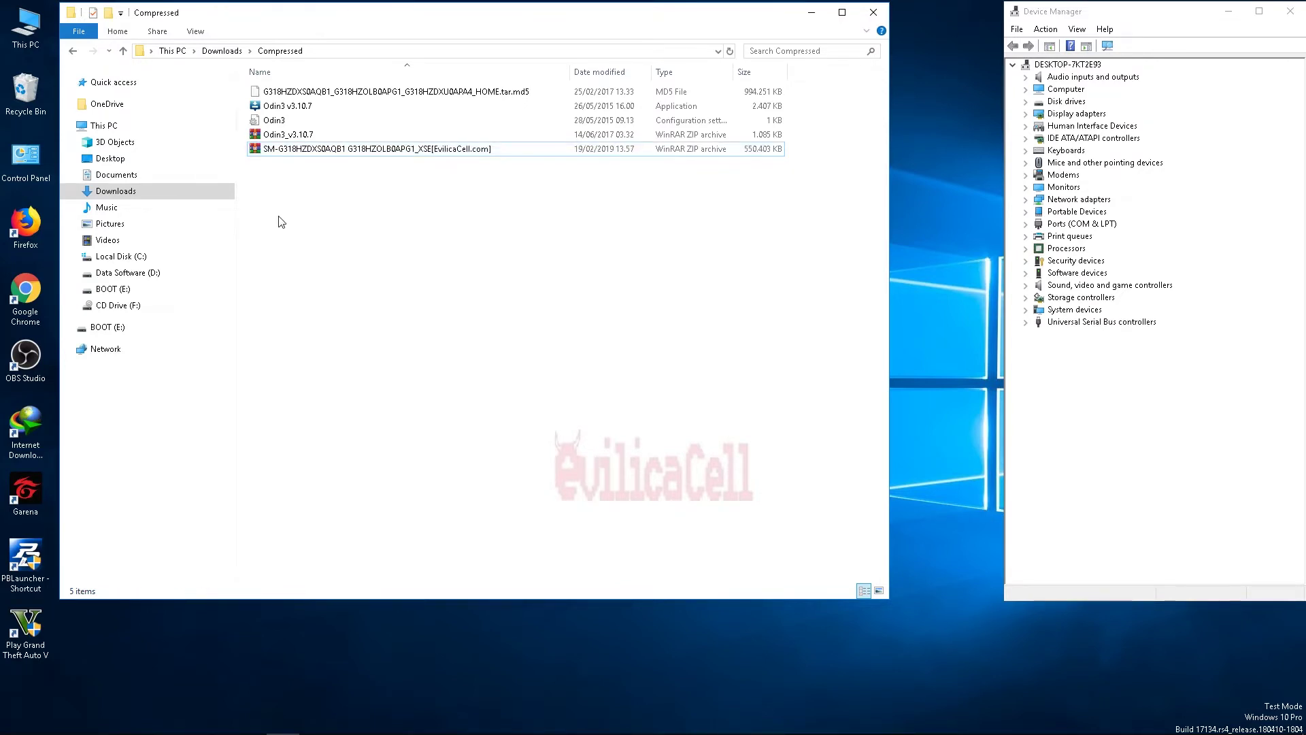
left_click(295, 138)
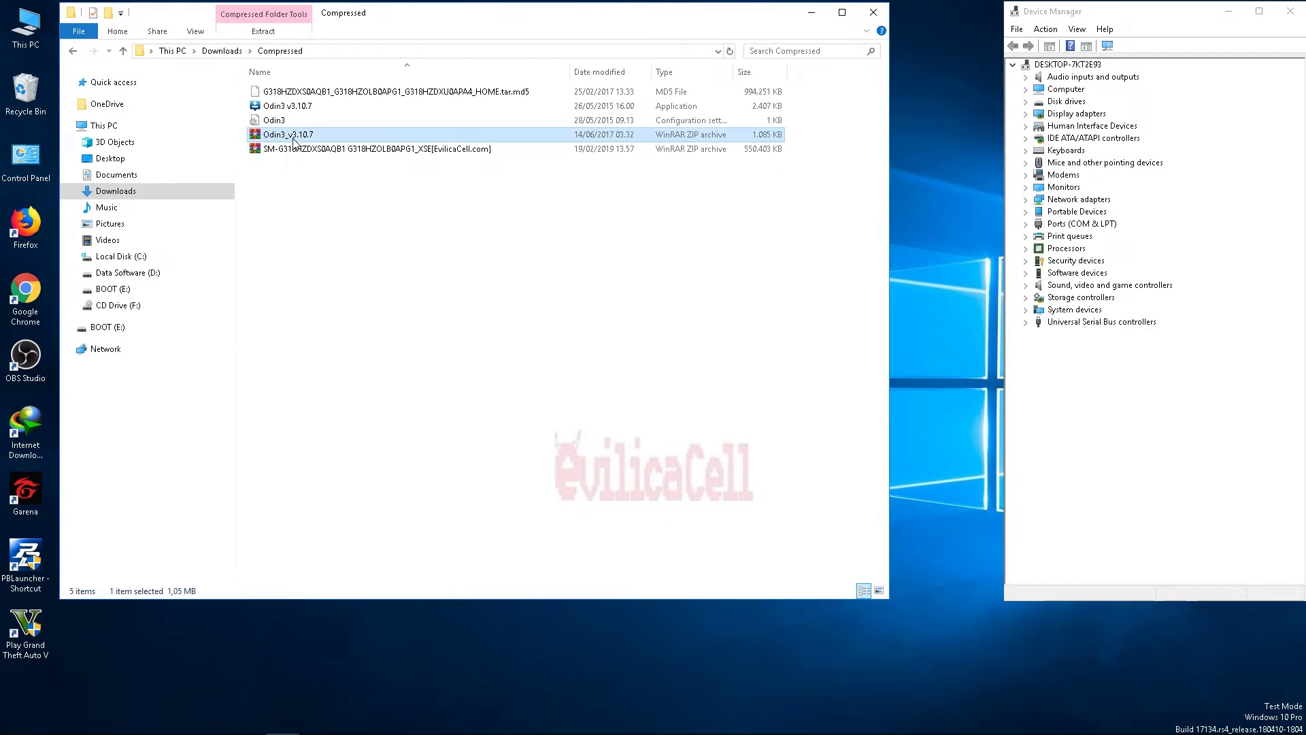
Step: Browse to the Samsung folder on Data Software (D:) and locate the SAMSUNG_USB_Driver_for_Mobile_Phones installer and its run options
left_click(151, 274)
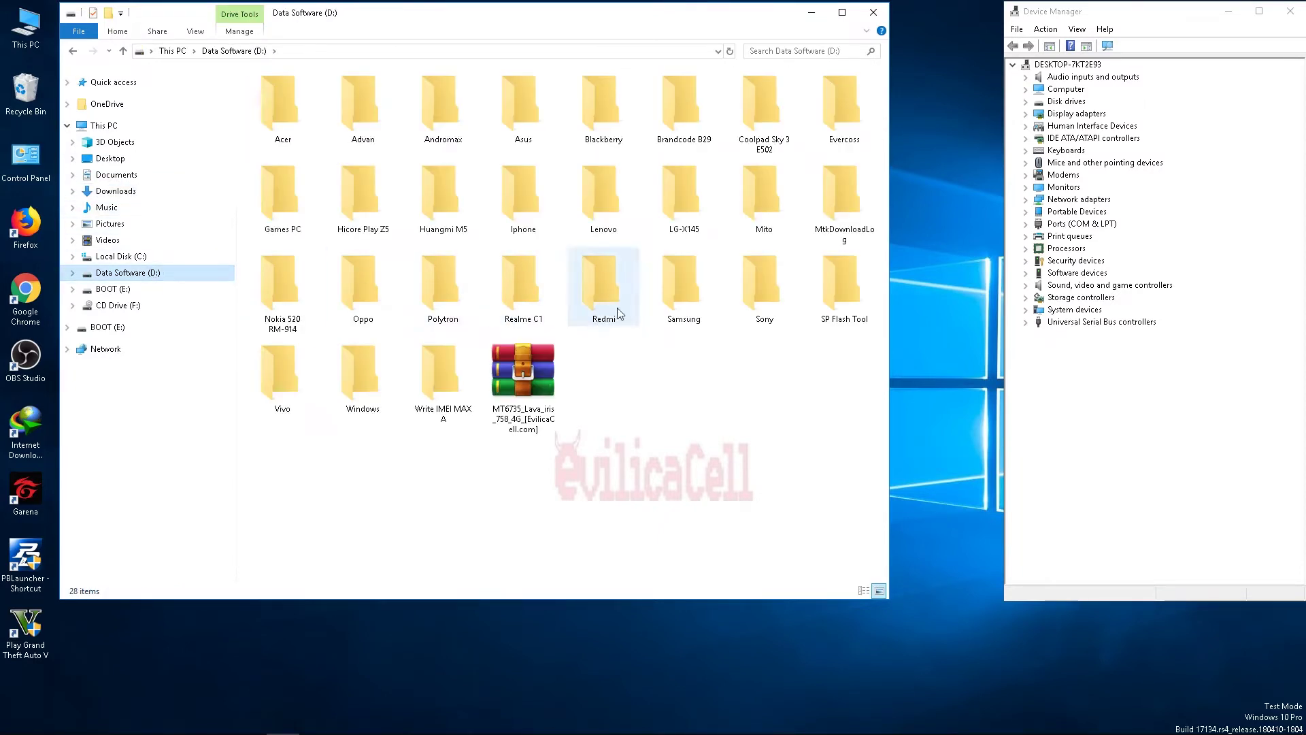
double_click(665, 315)
scroll(317, 477, "down", 2)
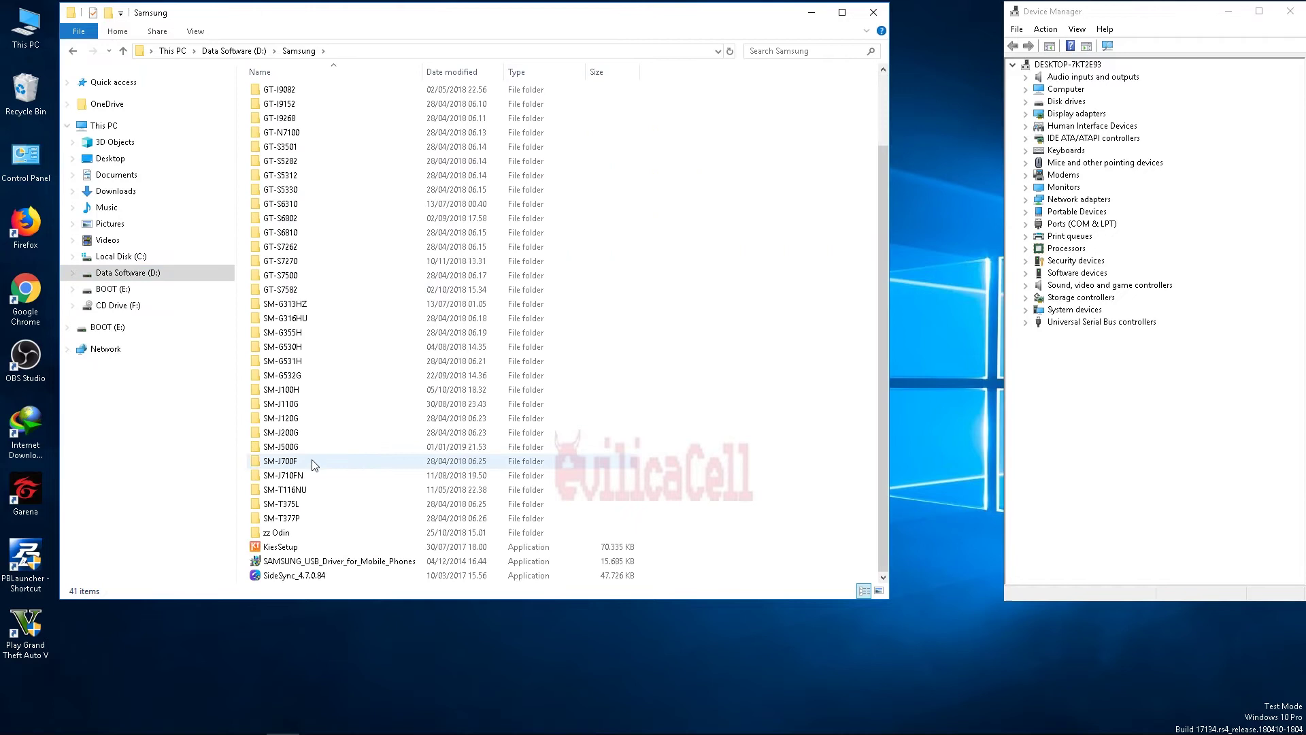
left_click(316, 573)
left_click(315, 565)
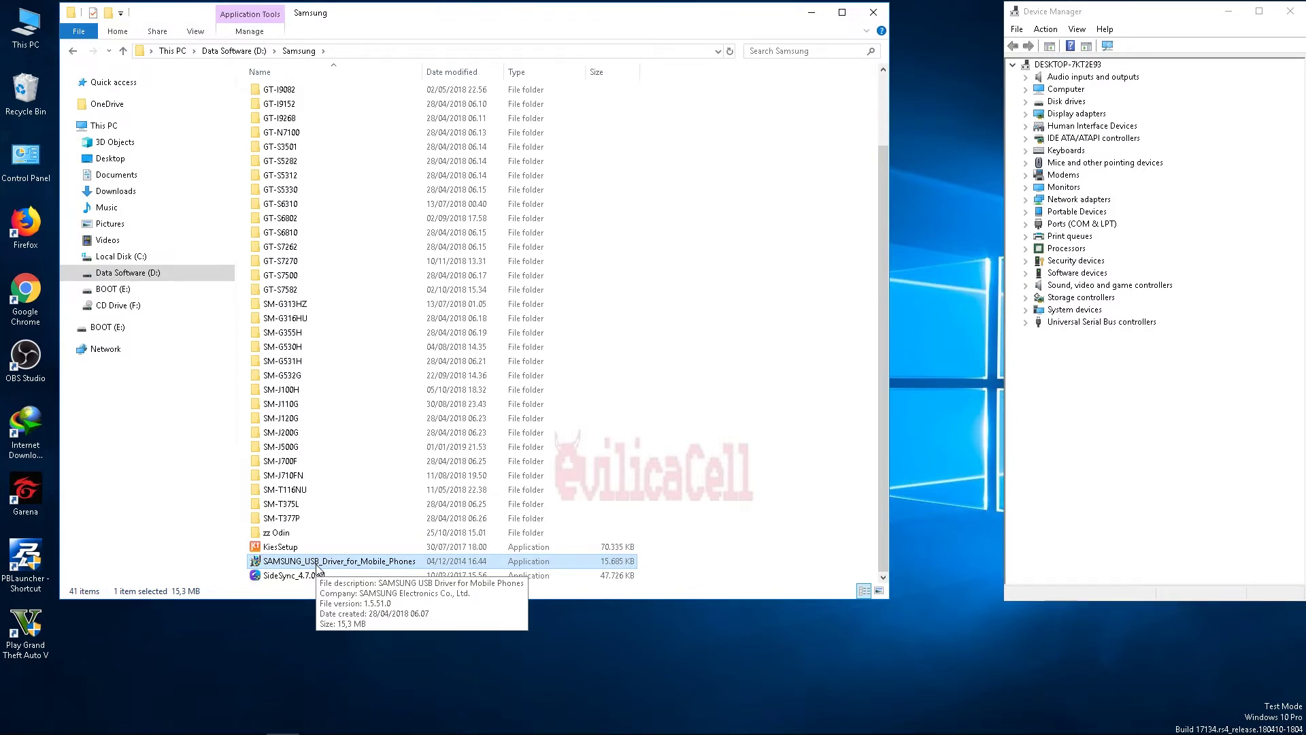
right_click(317, 566)
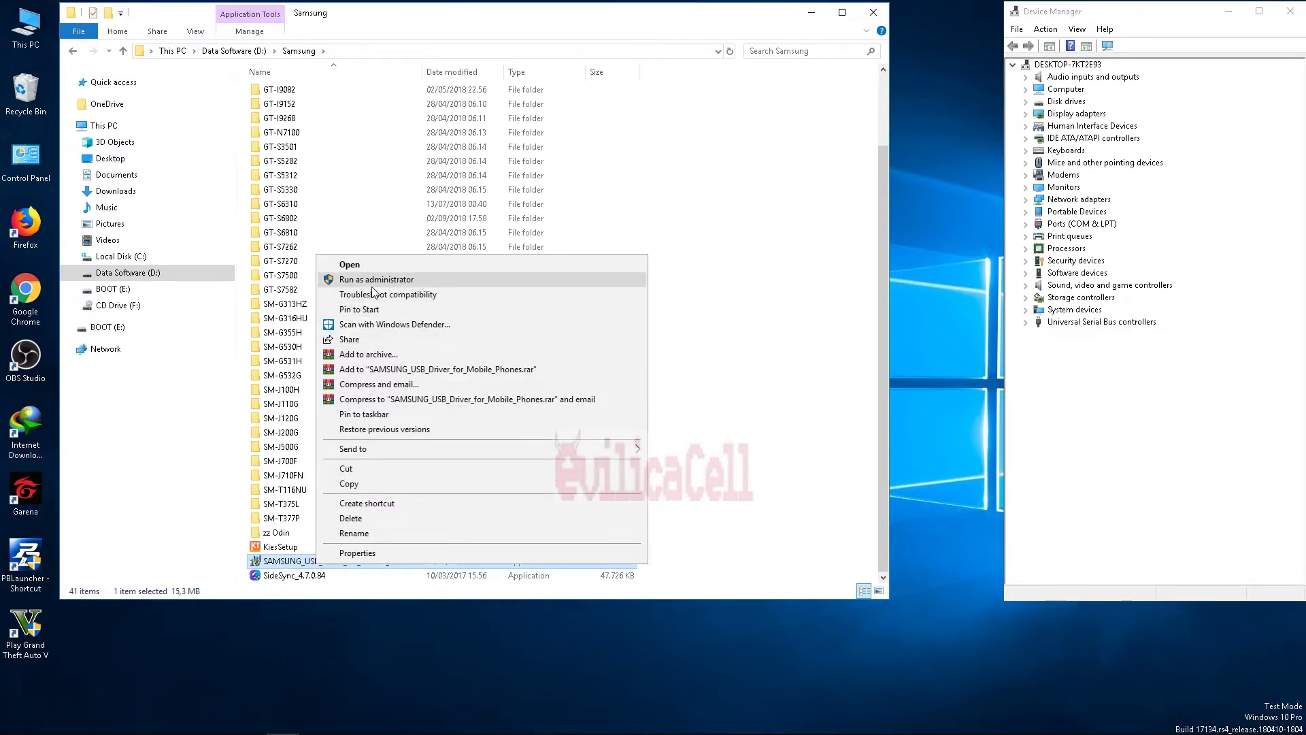
left_click(728, 160)
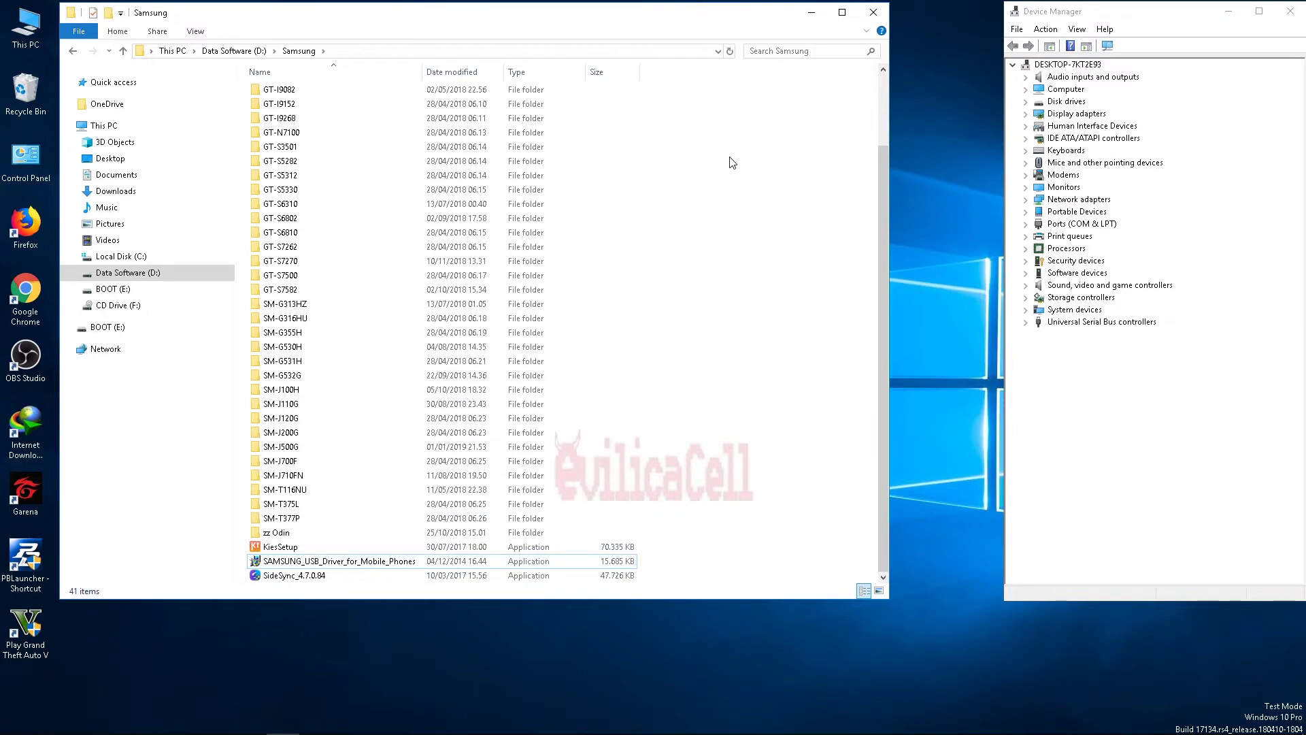
Step: Return to the Compressed folder in Downloads and extract the SM-G318HZ firmware archive in place
left_click(135, 191)
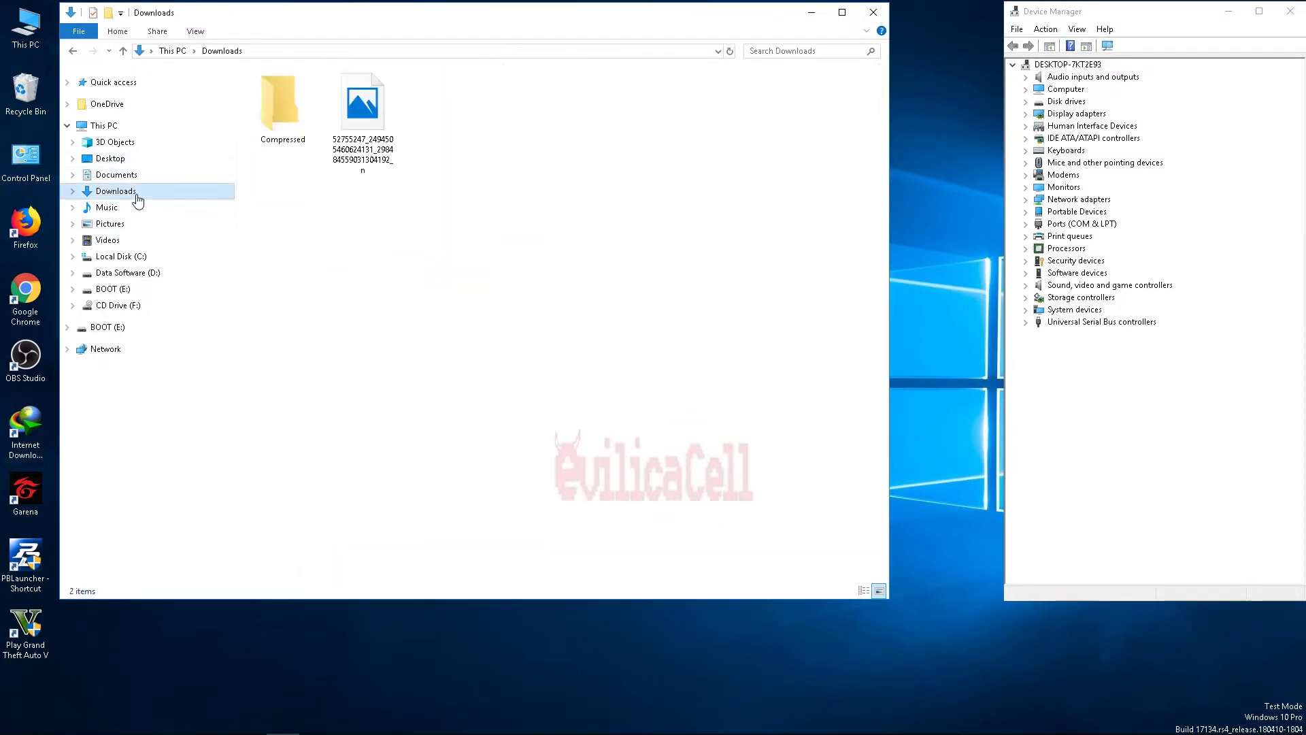
double_click(308, 110)
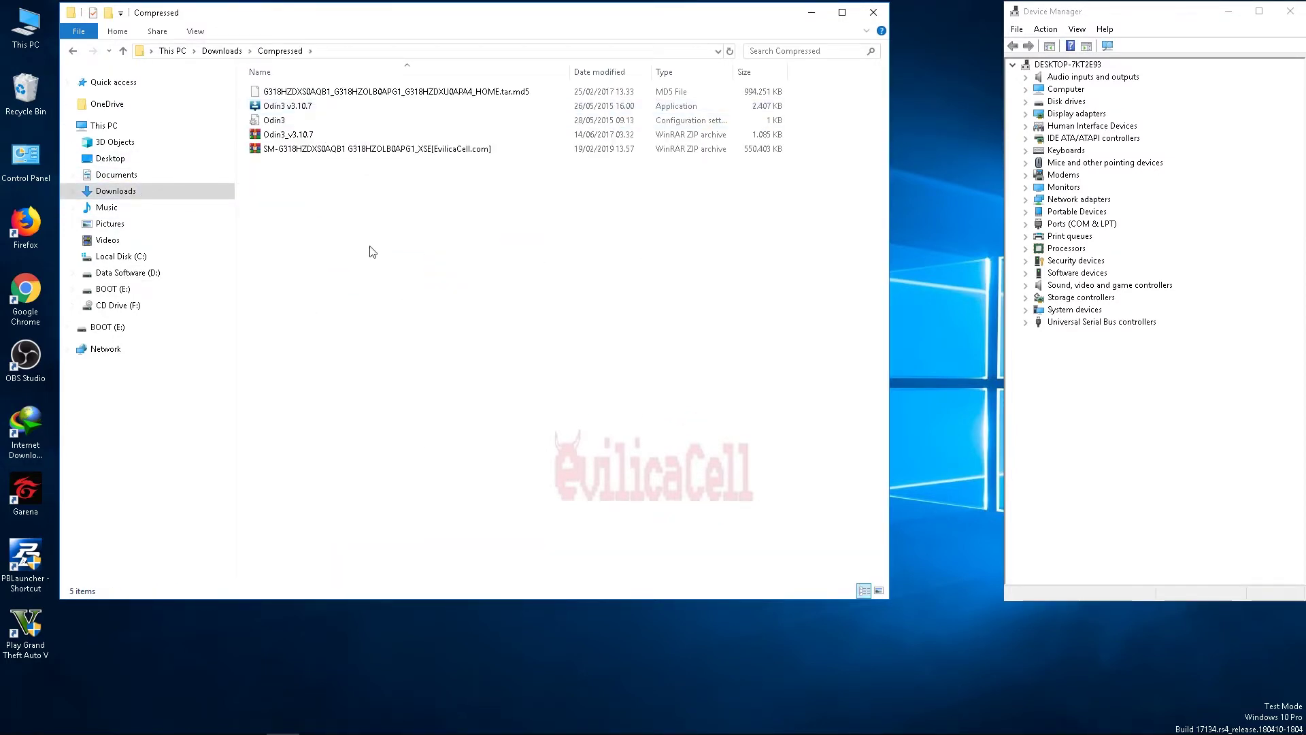
right_click(307, 155)
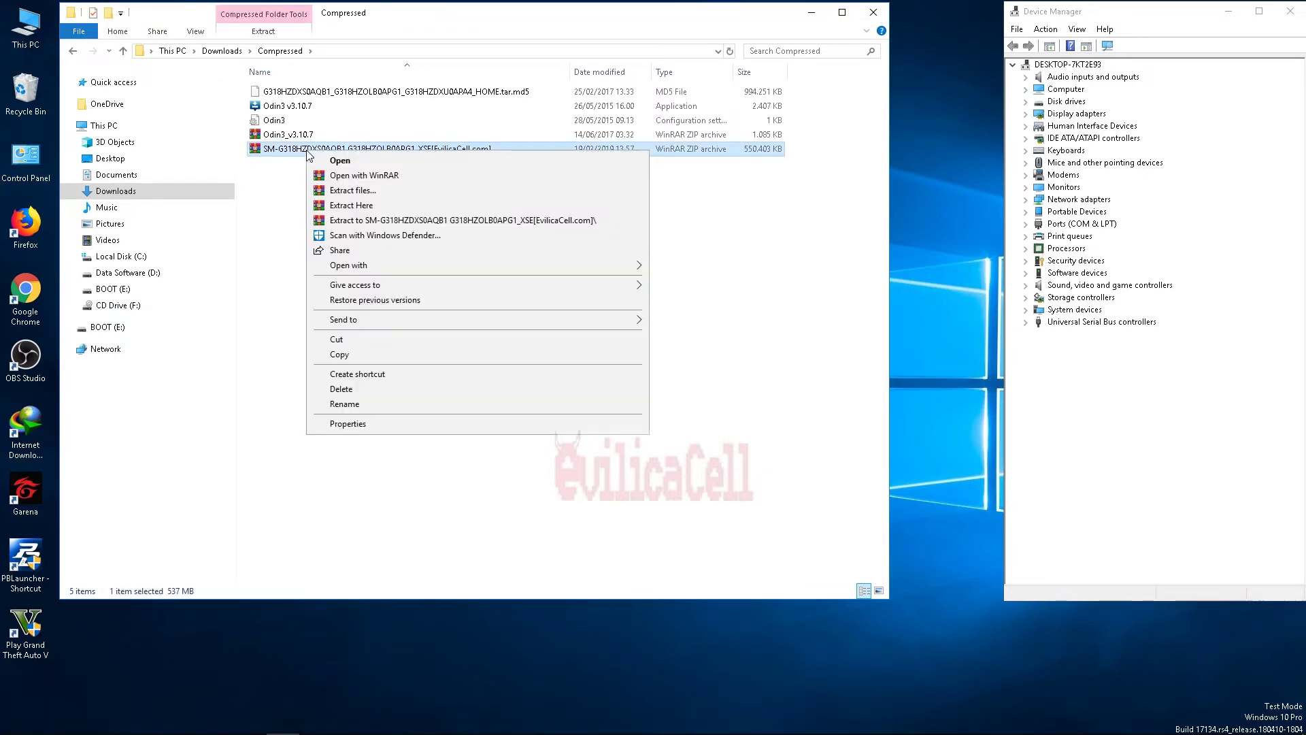
left_click(422, 153)
right_click(422, 153)
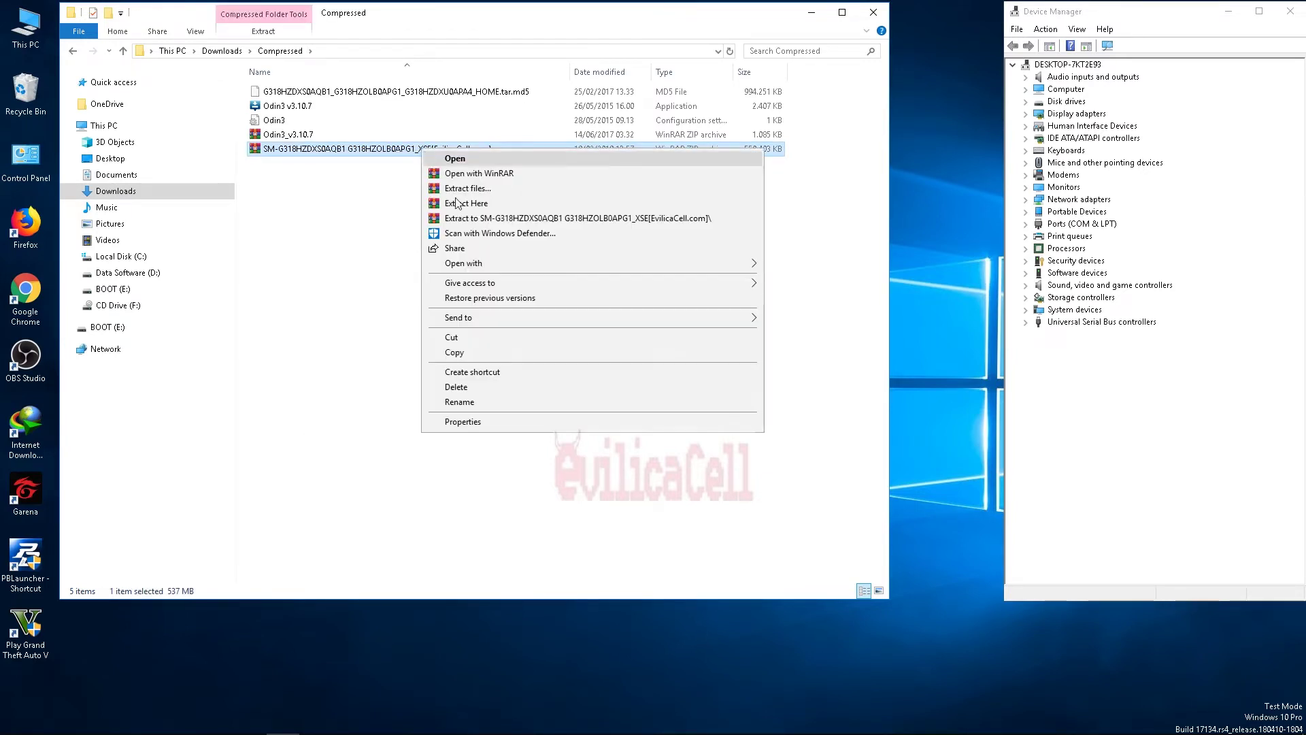
left_click(472, 203)
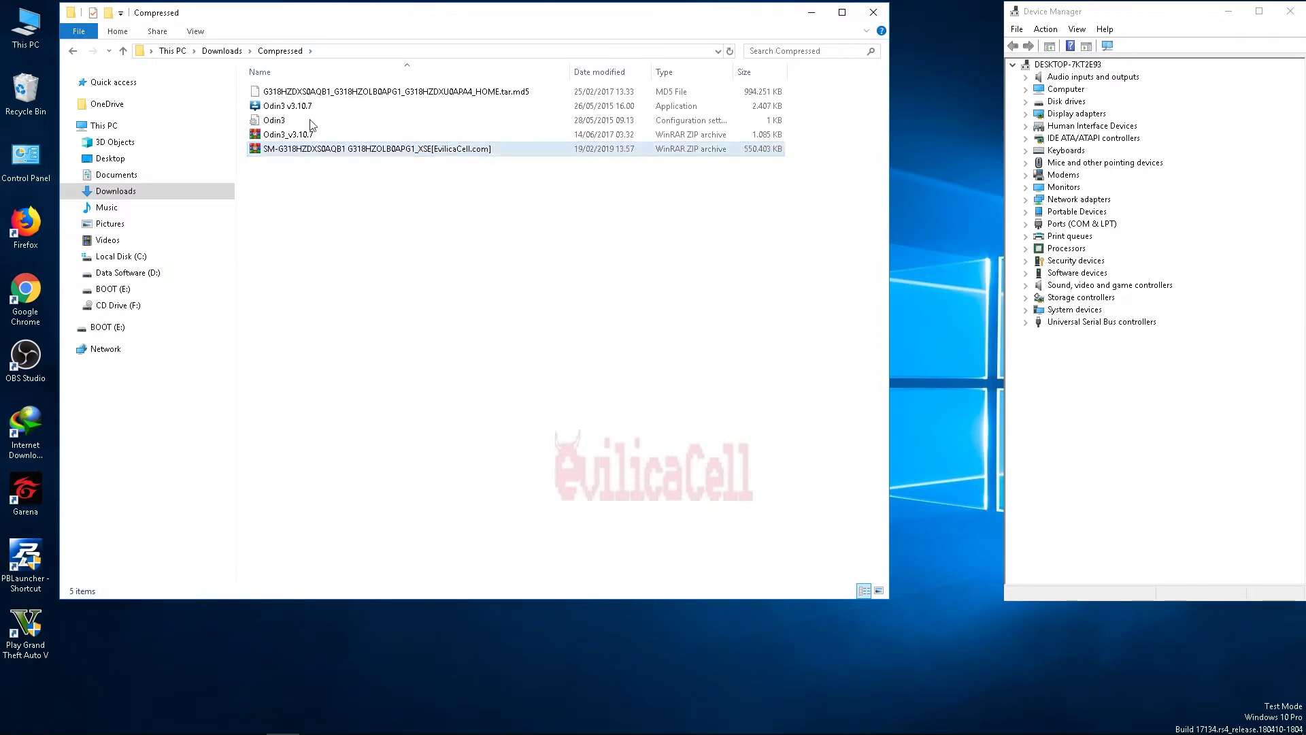
left_click(469, 94)
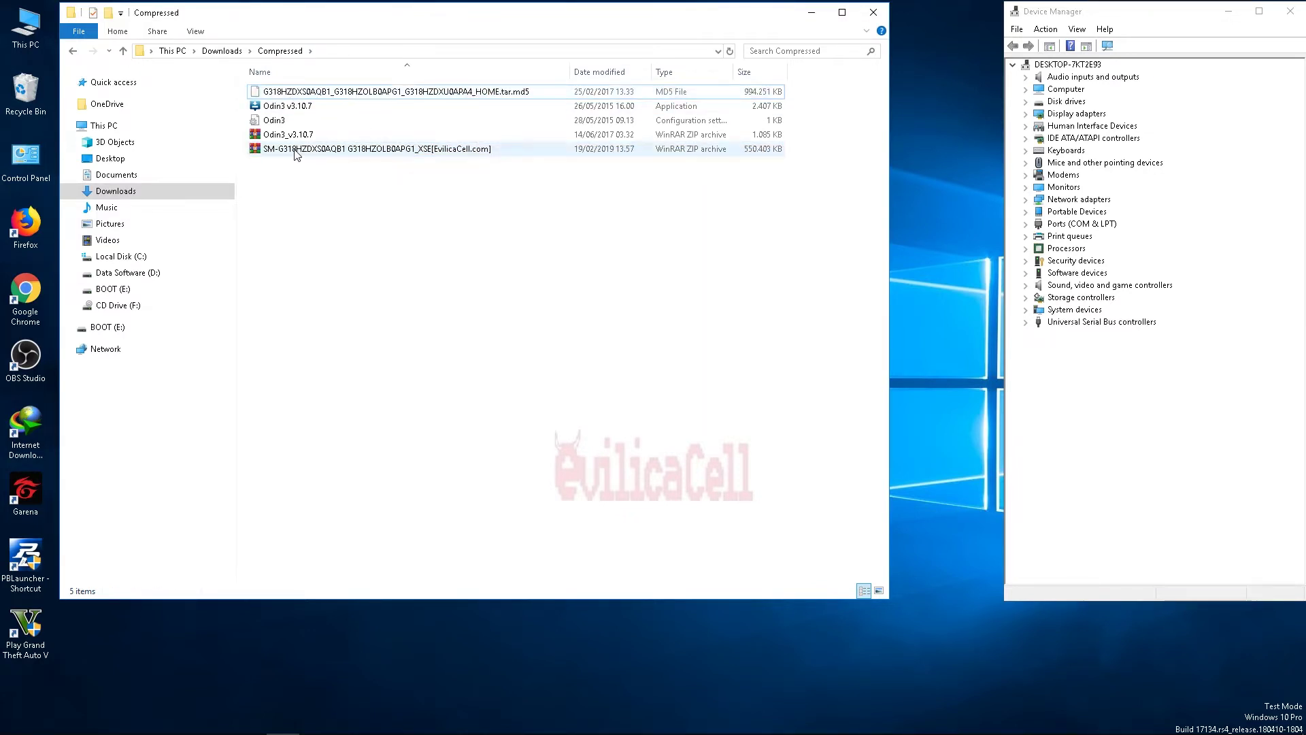
Step: Extract the Odin3_v3.10.7 archive into the current folder
left_click(273, 138)
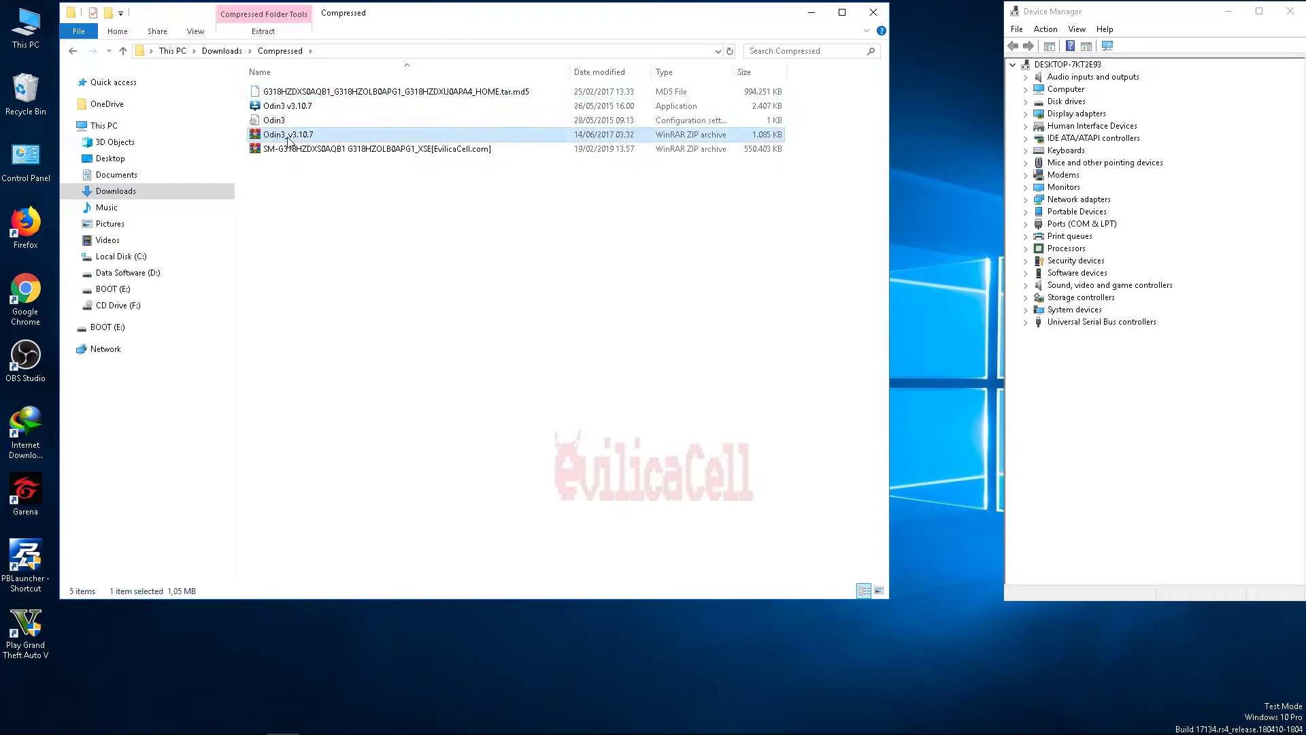
right_click(331, 140)
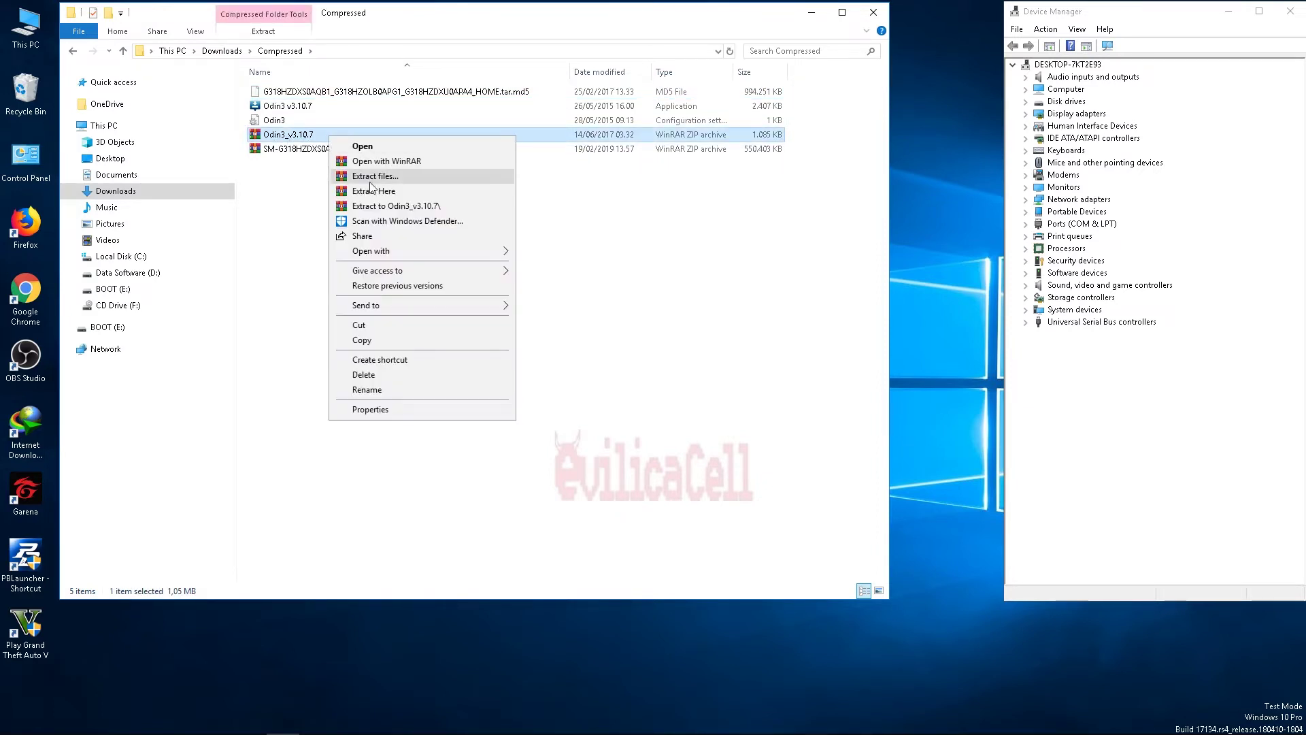
left_click(374, 191)
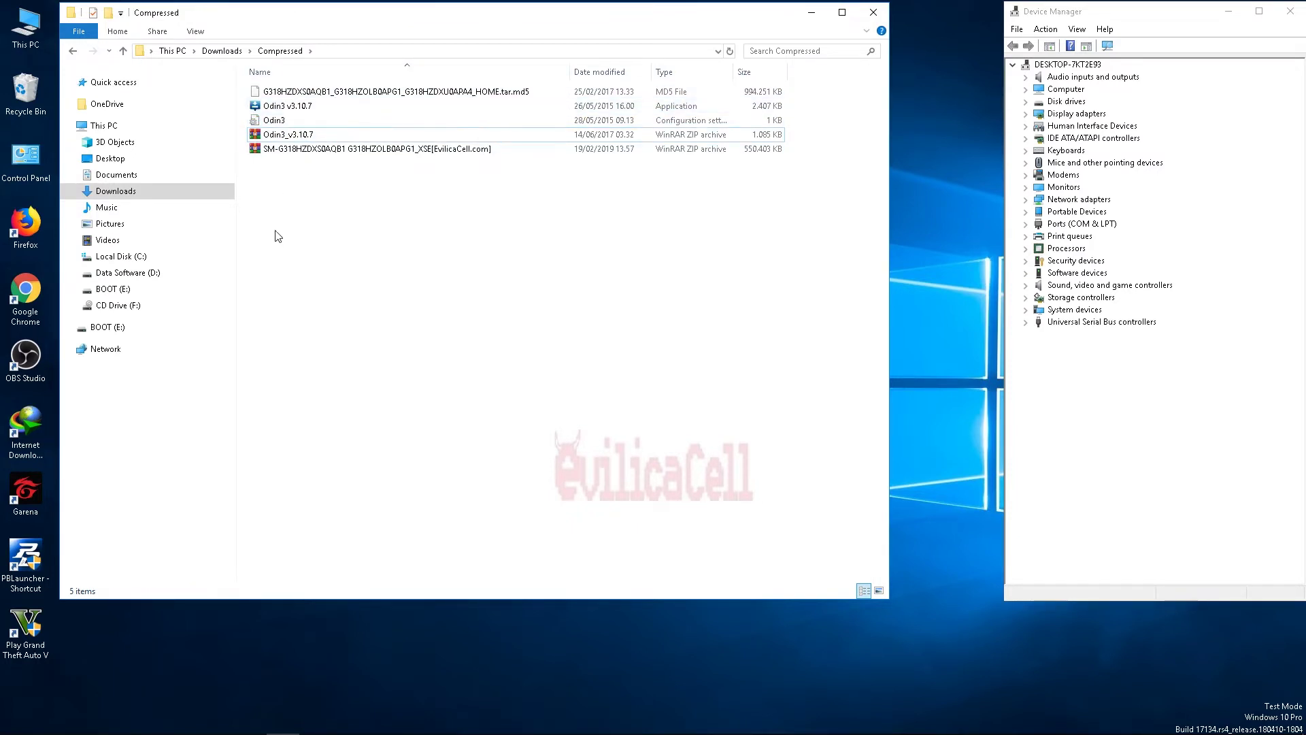
Step: Run the Odin3 v3.10.7 application as administrator and move its window clear of Device Manager
left_click(293, 108)
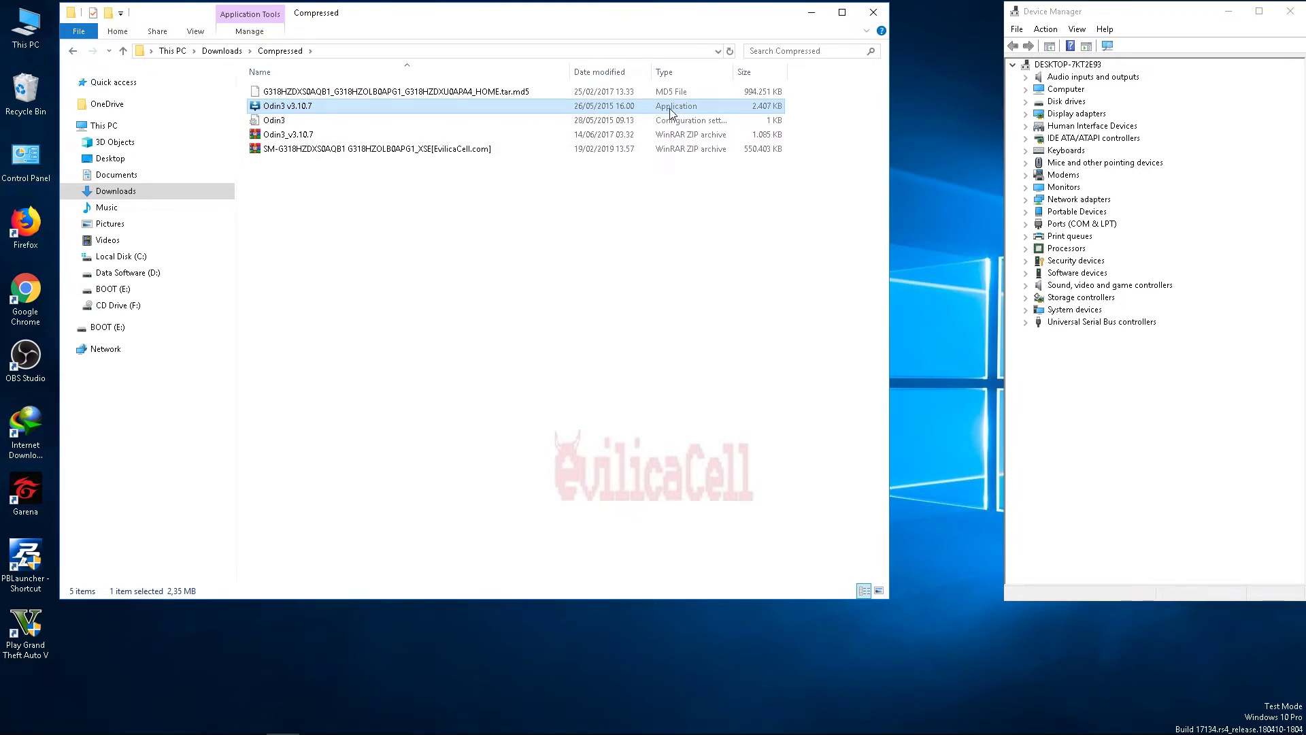
right_click(459, 106)
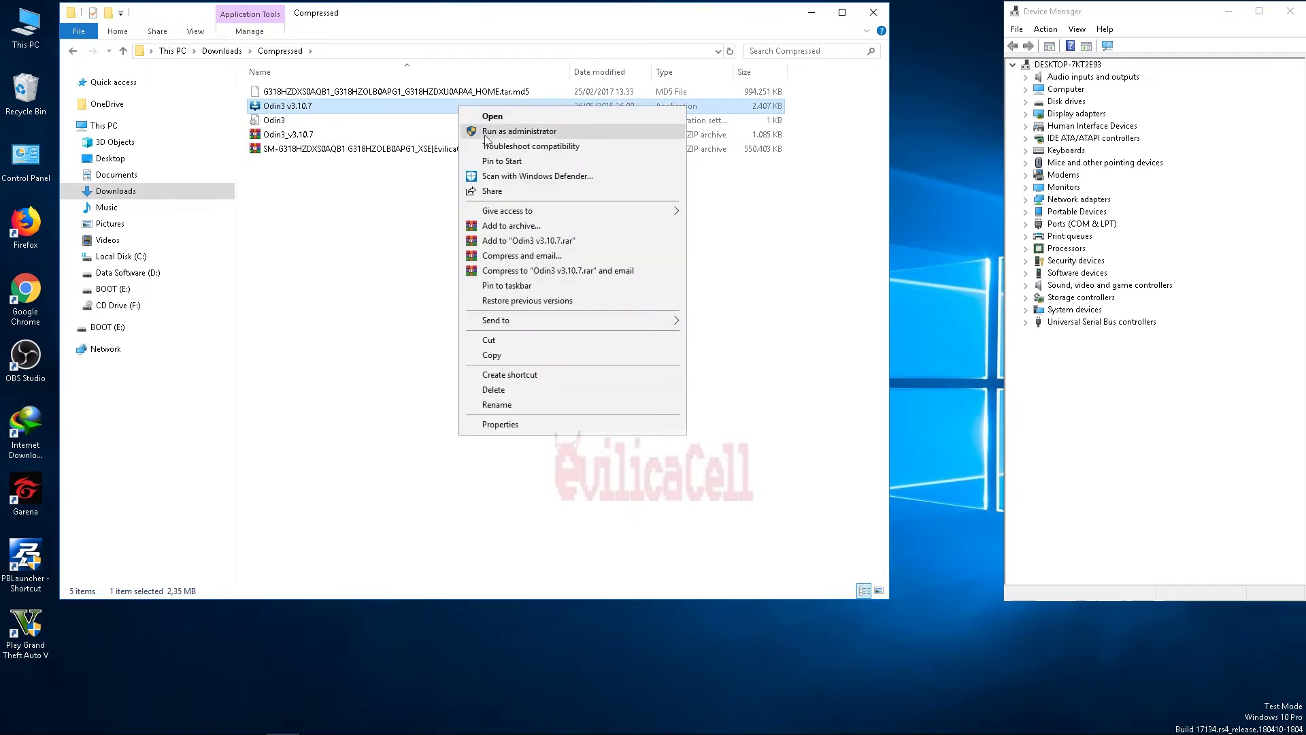
left_click(488, 131)
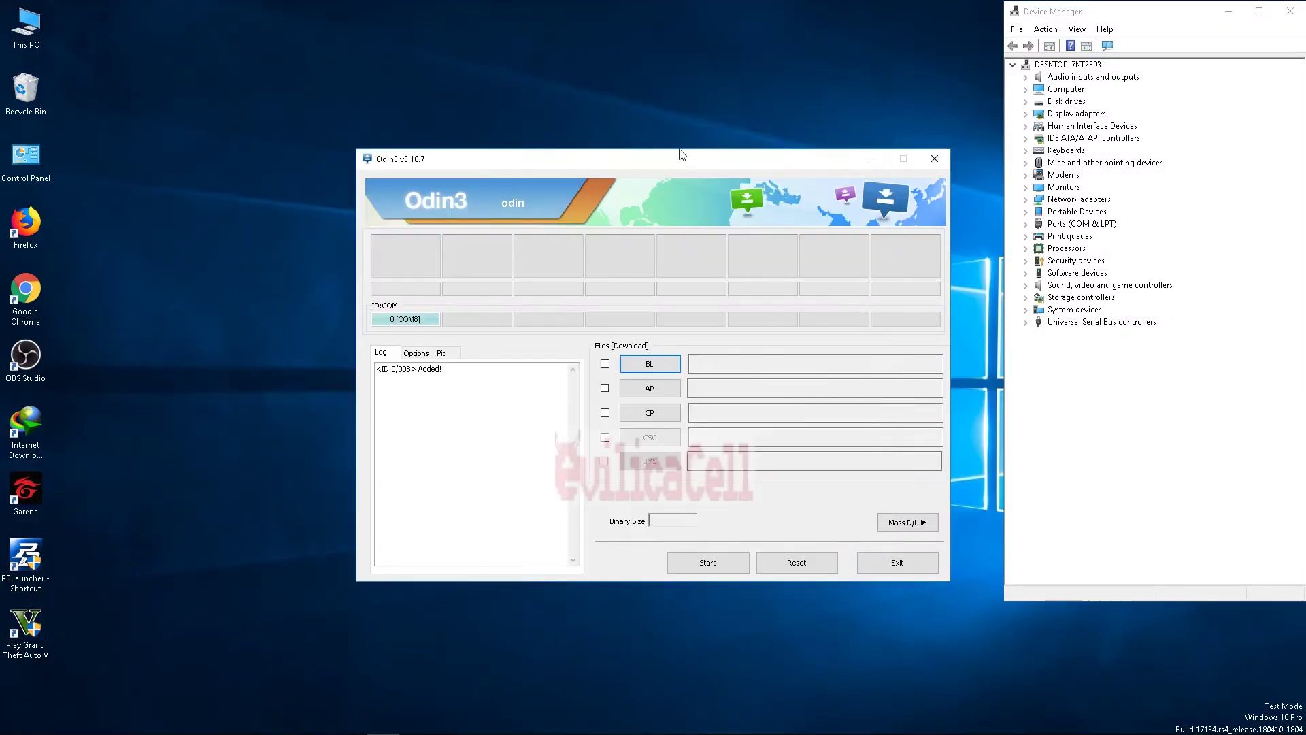
left_click_drag(696, 158, 425, 13)
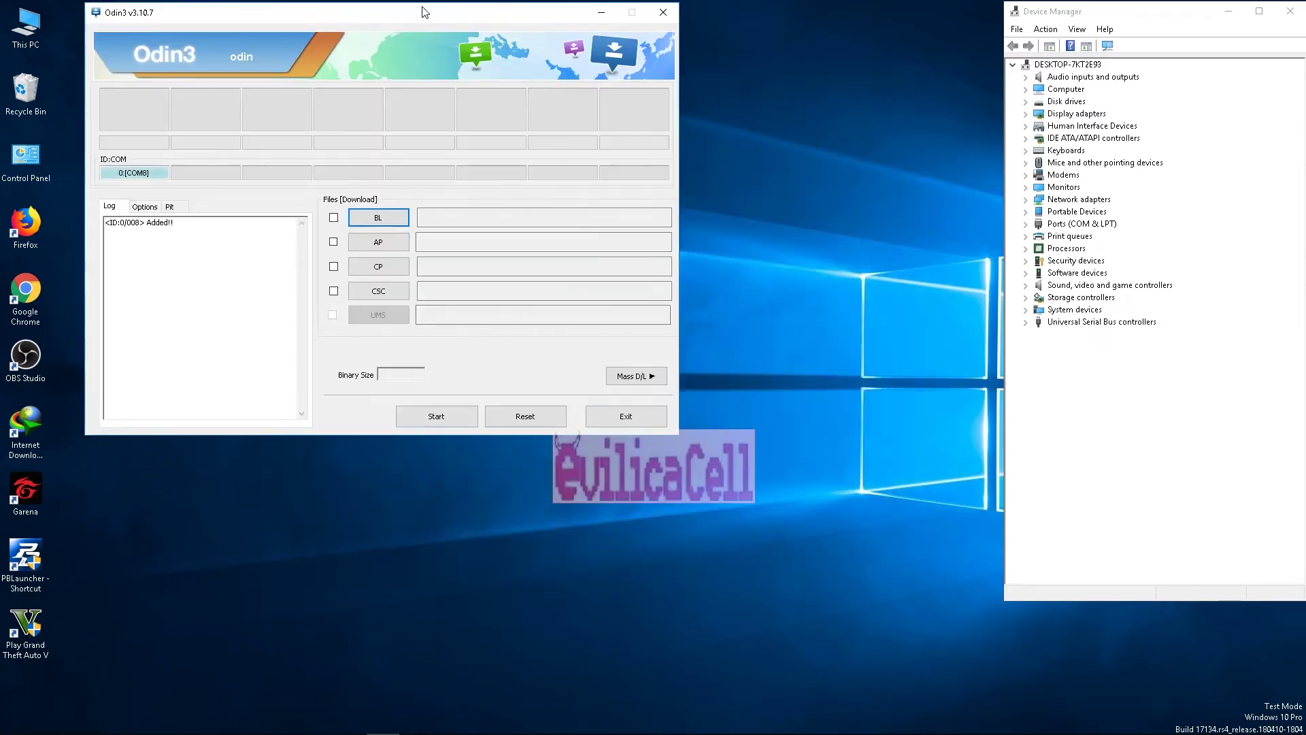
Step: Load G318HZDXS0AQB1_G318HZOLB0APG1_G318HZDXU0APA4_HOME.tar.md5 from Downloads > Compressed as the AP file
left_click(369, 251)
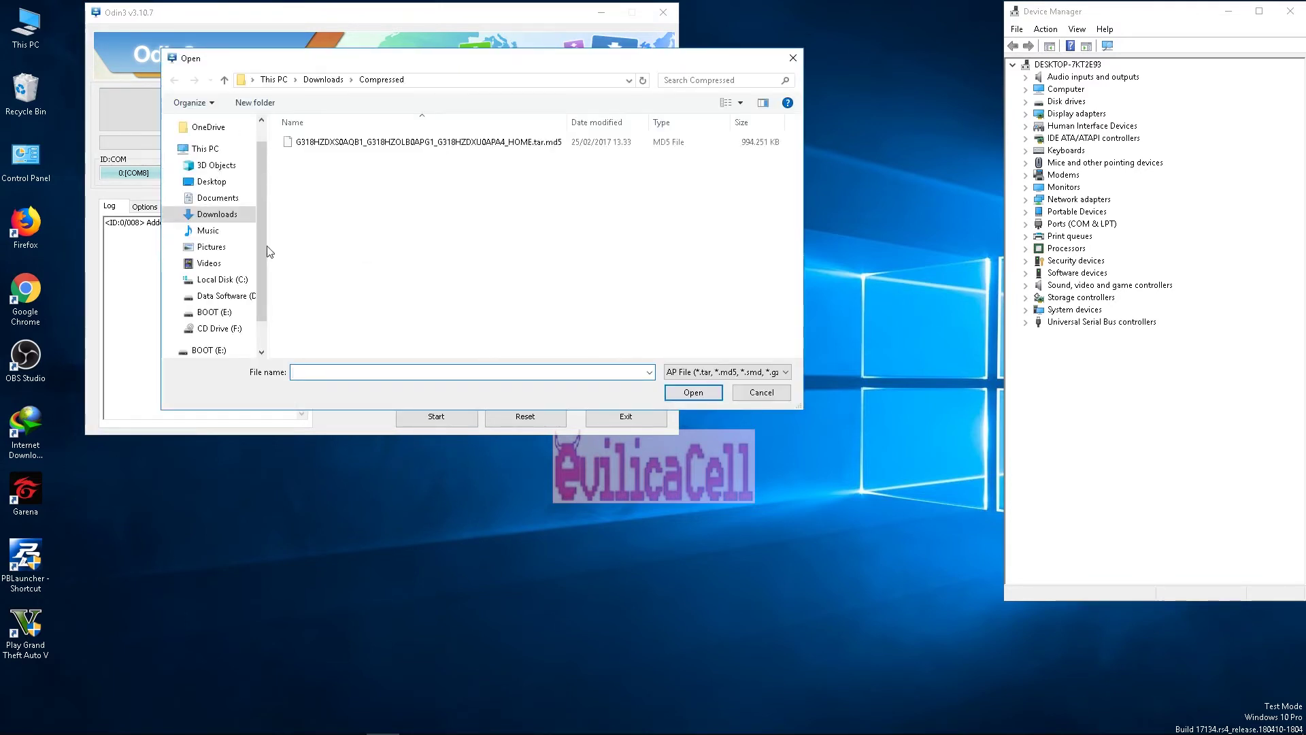
left_click(216, 215)
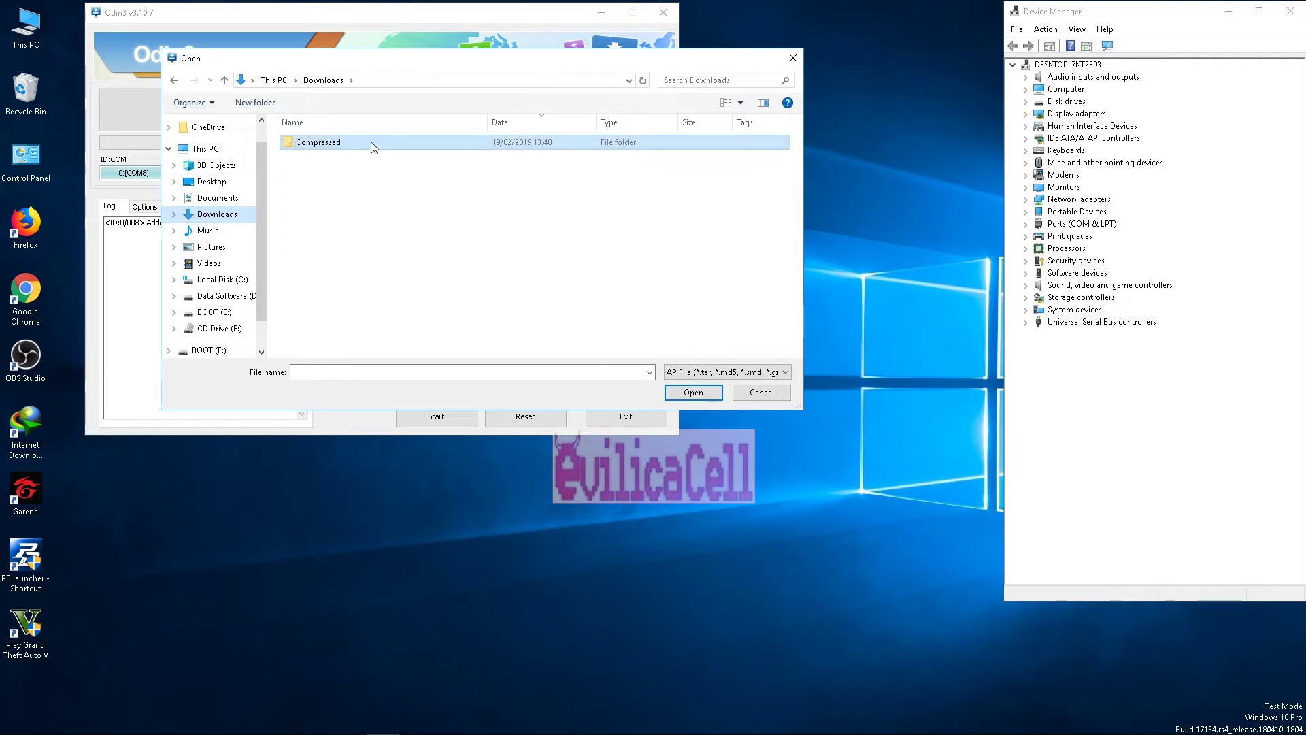
double_click(344, 142)
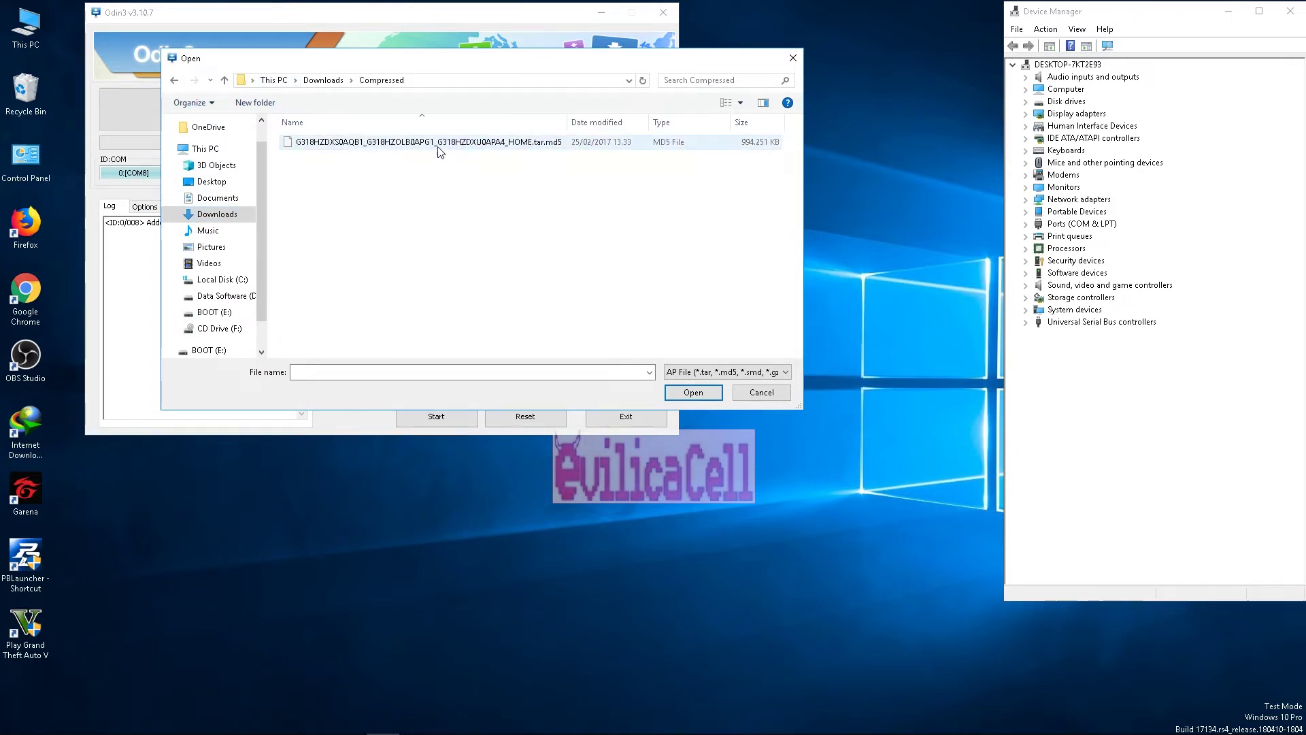
left_click(374, 146)
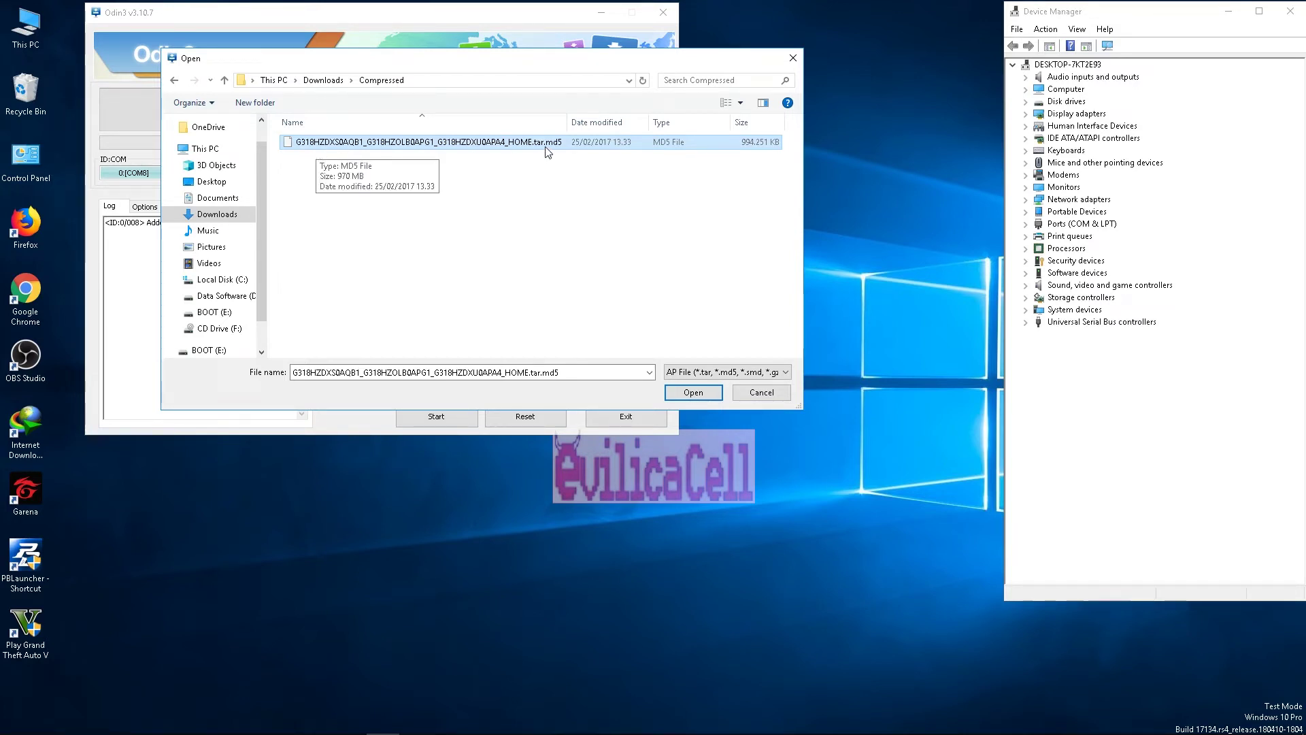
left_click(699, 393)
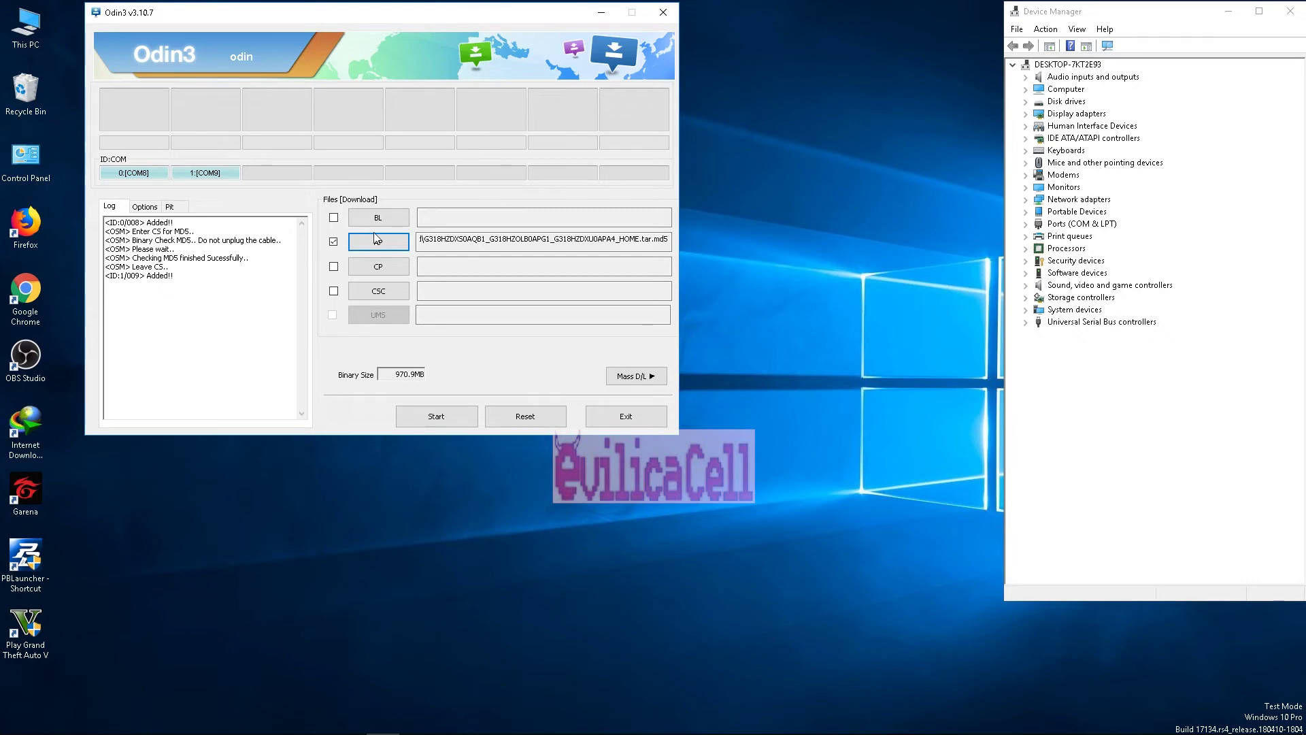
Step: Expand Modems in Device Manager and check the SAMSUNG Mobile USB Modem against the COM ports listed in Odin
left_click(1024, 176)
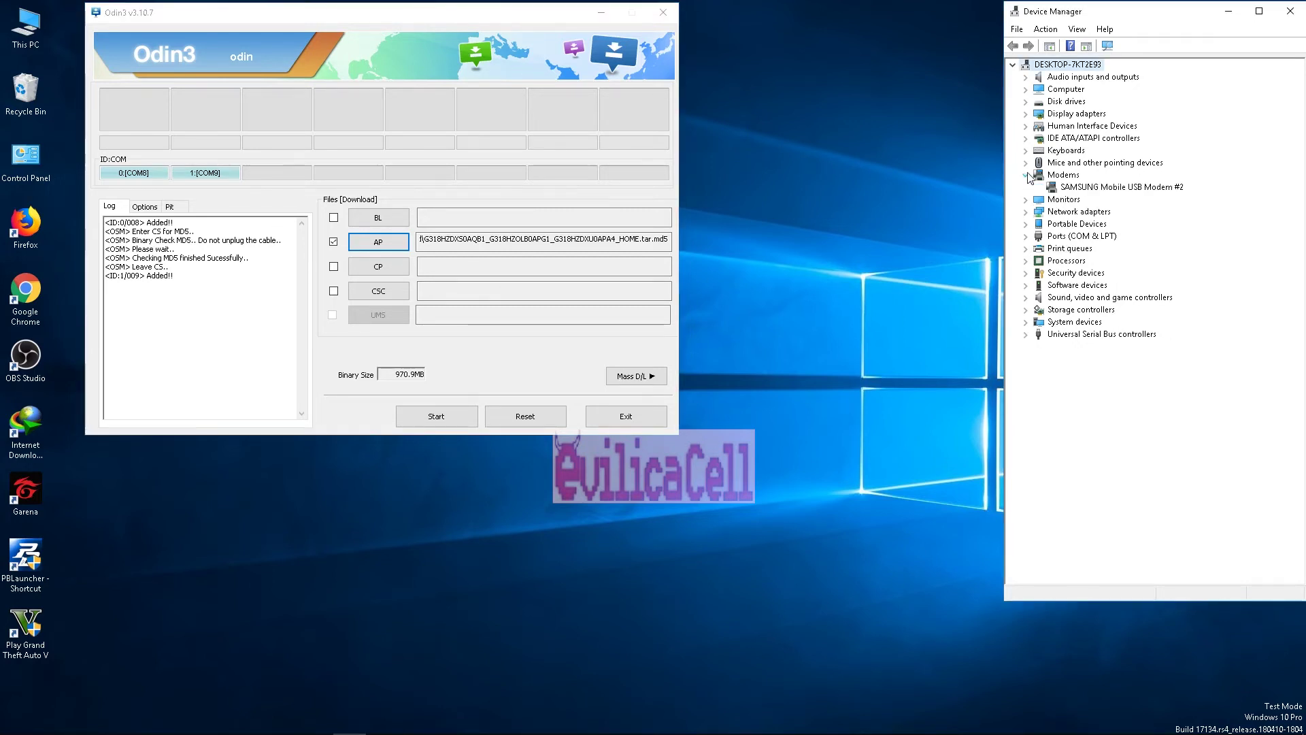
left_click(1098, 187)
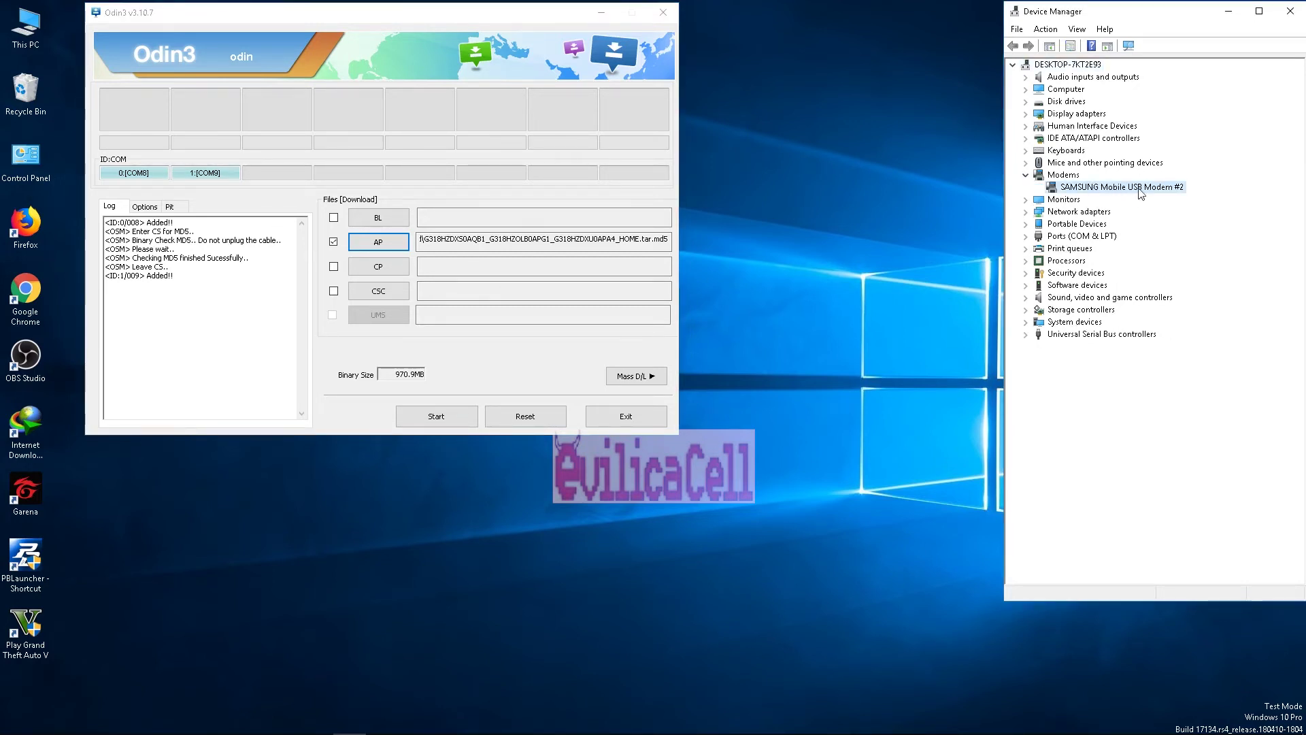
left_click(391, 15)
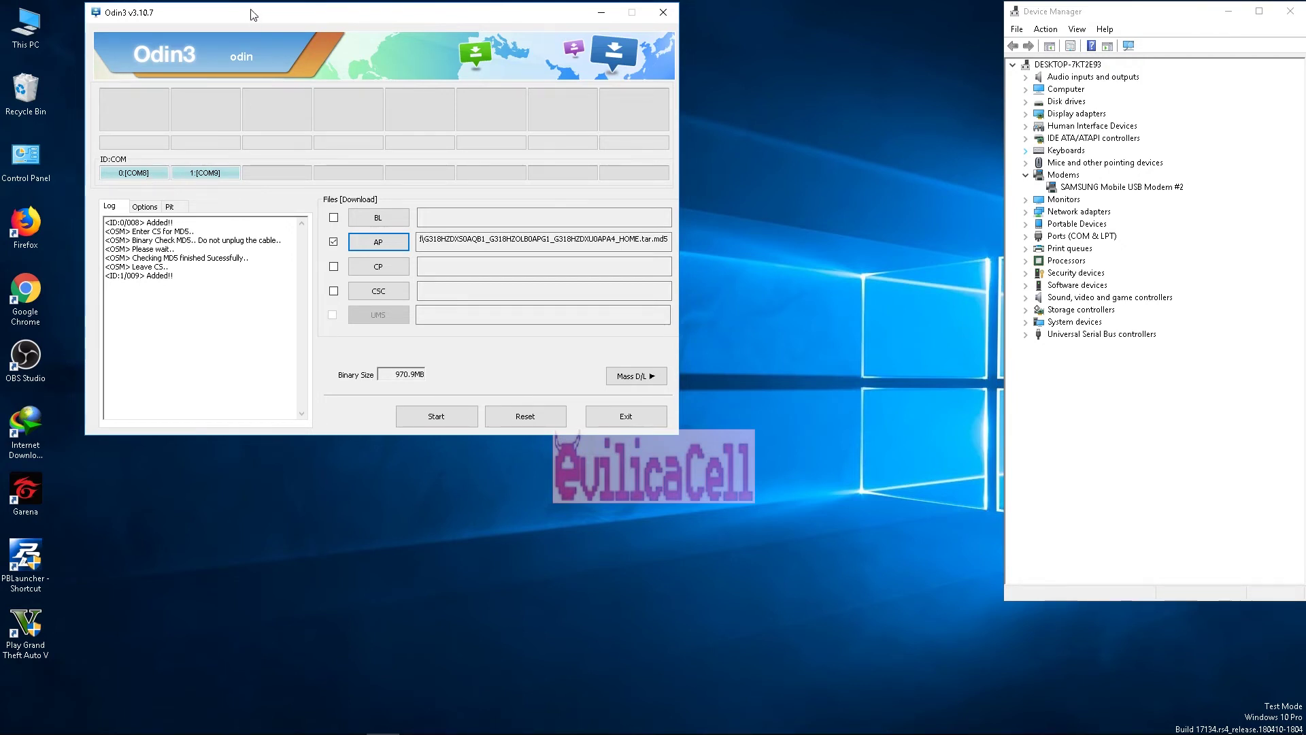
left_click_drag(253, 14, 226, 16)
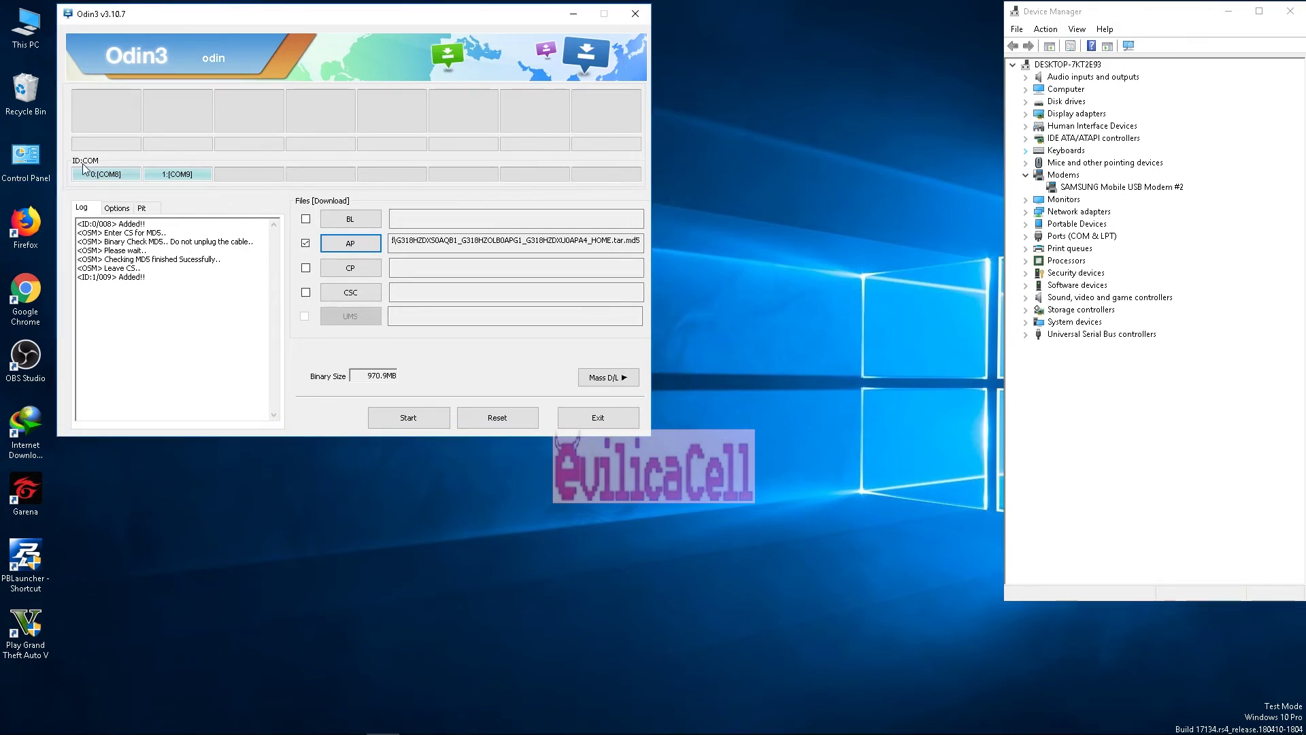
left_click(1085, 191)
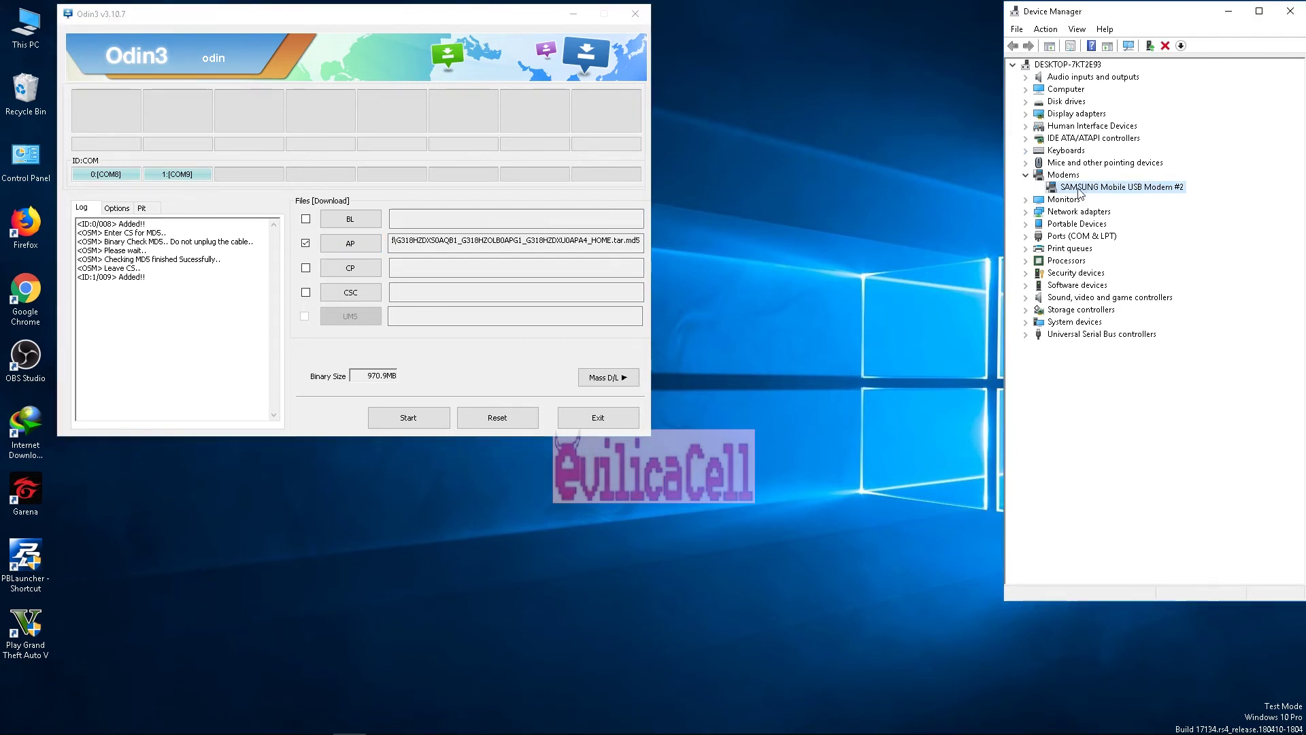
Step: Return to Odin and start flashing the loaded AP firmware to the connected phone
left_click(446, 23)
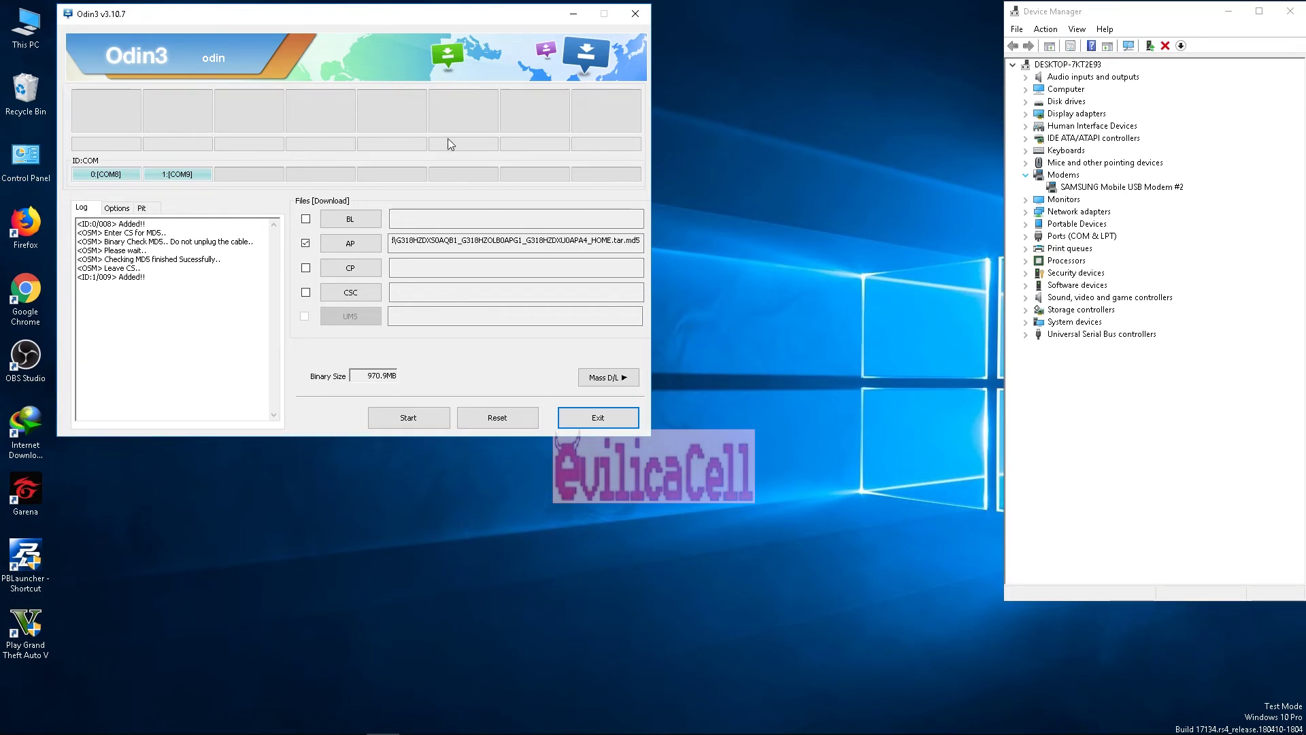
left_click(420, 418)
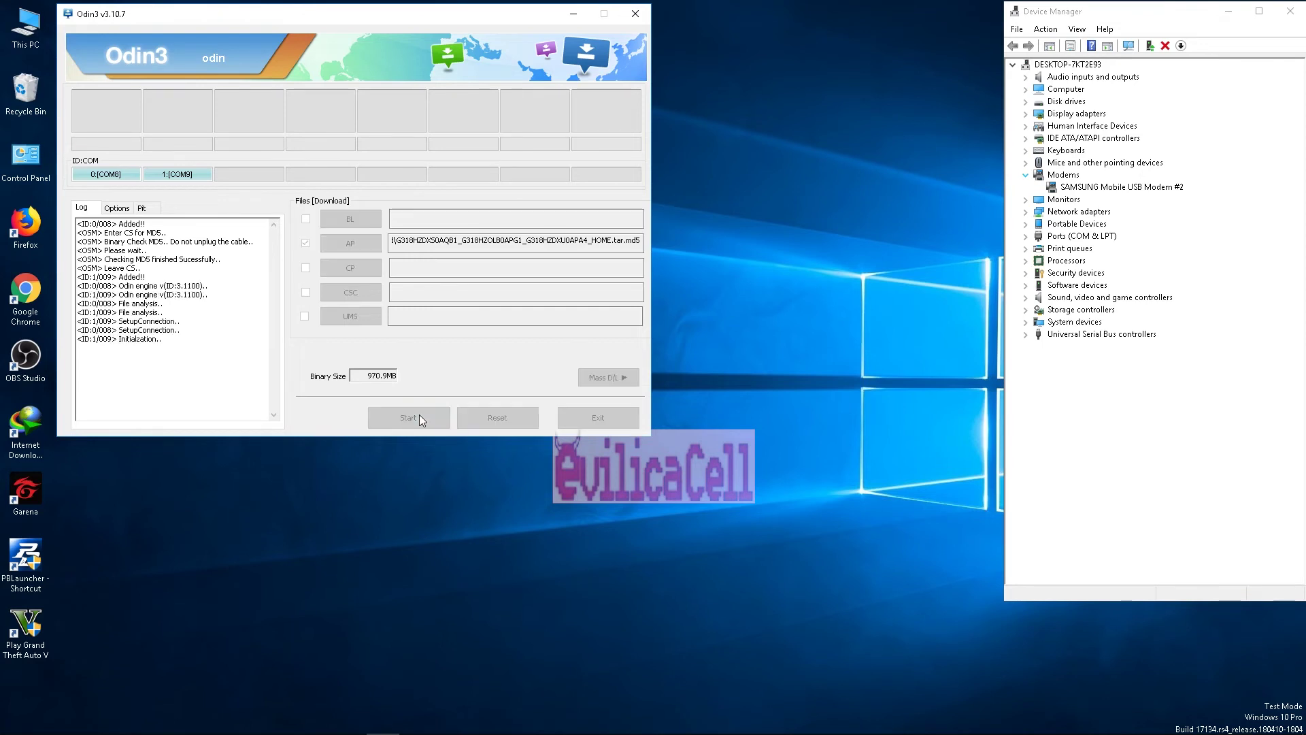